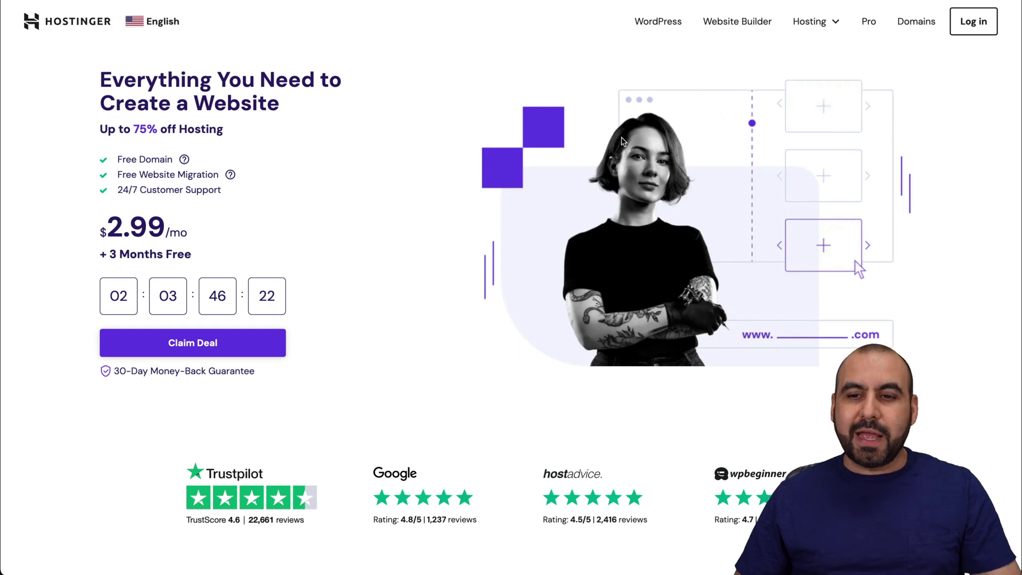
- Add the Business web hosting plan from Hostinger's Web Hosting page to the cart
click(810, 23)
click(779, 57)
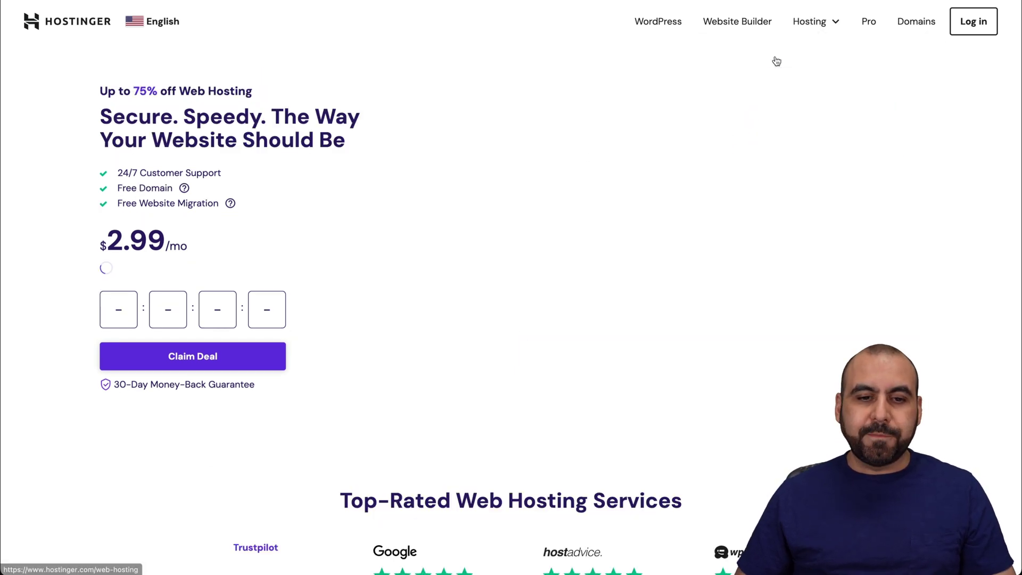
scroll(631, 256, down, 3)
scroll(631, 256, down, 5)
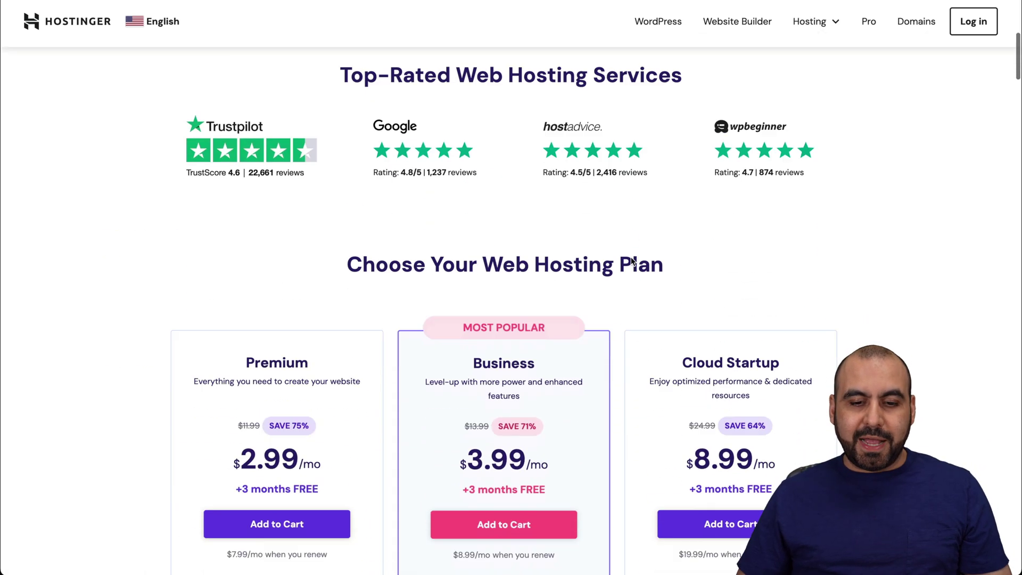
scroll(633, 261, down, 4)
scroll(632, 261, down, 1)
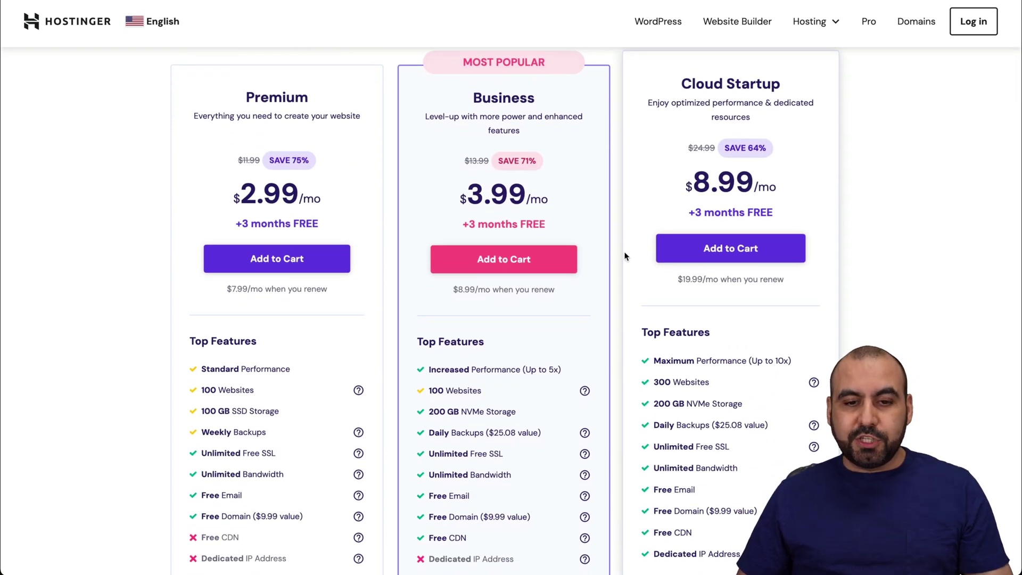
click(526, 258)
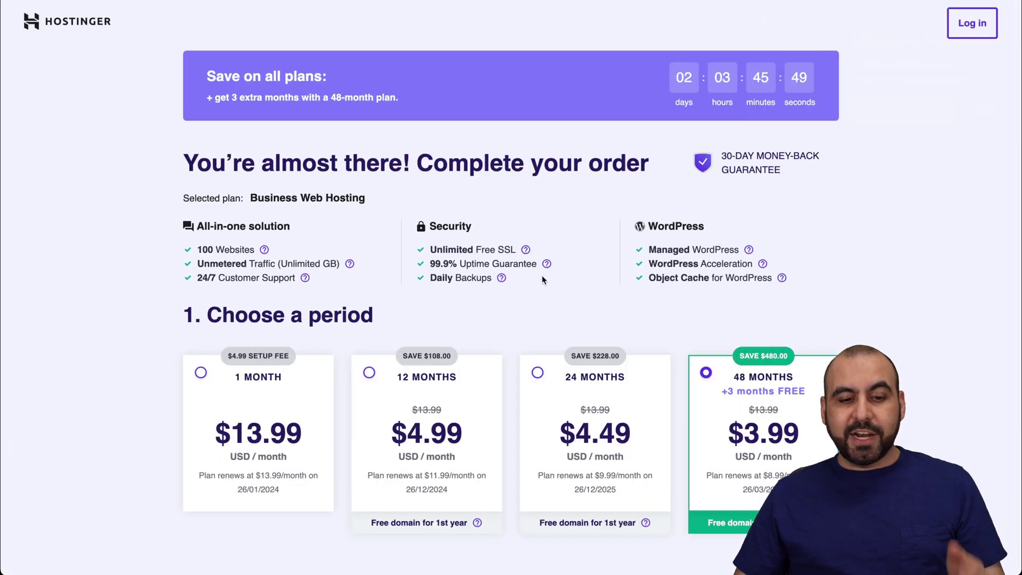
- Reveal the coupon code entry on the 48-month, $191.52 checkout
scroll(510, 309, down, 2)
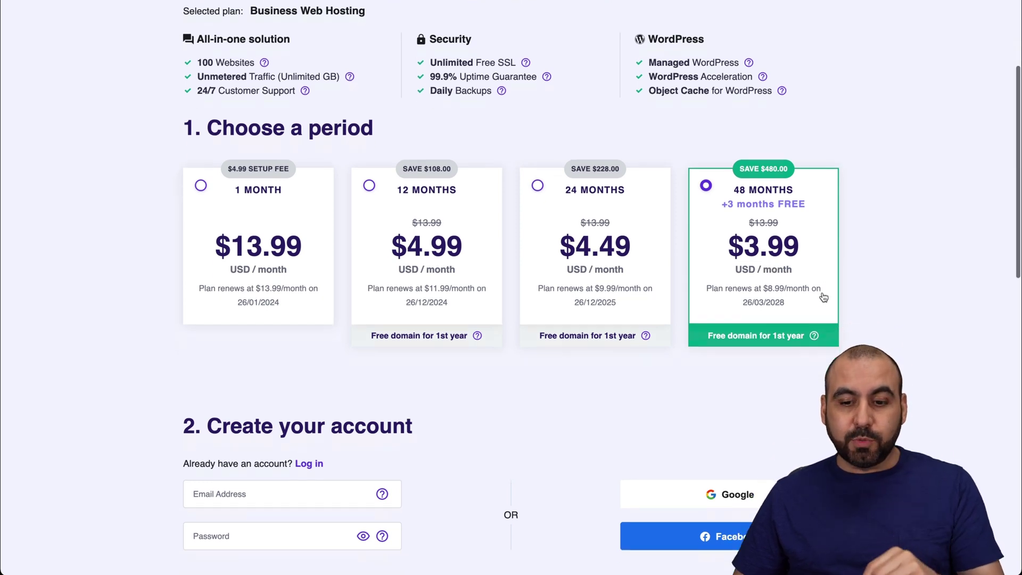
scroll(824, 297, down, 5)
scroll(824, 297, down, 5)
scroll(822, 297, down, 2)
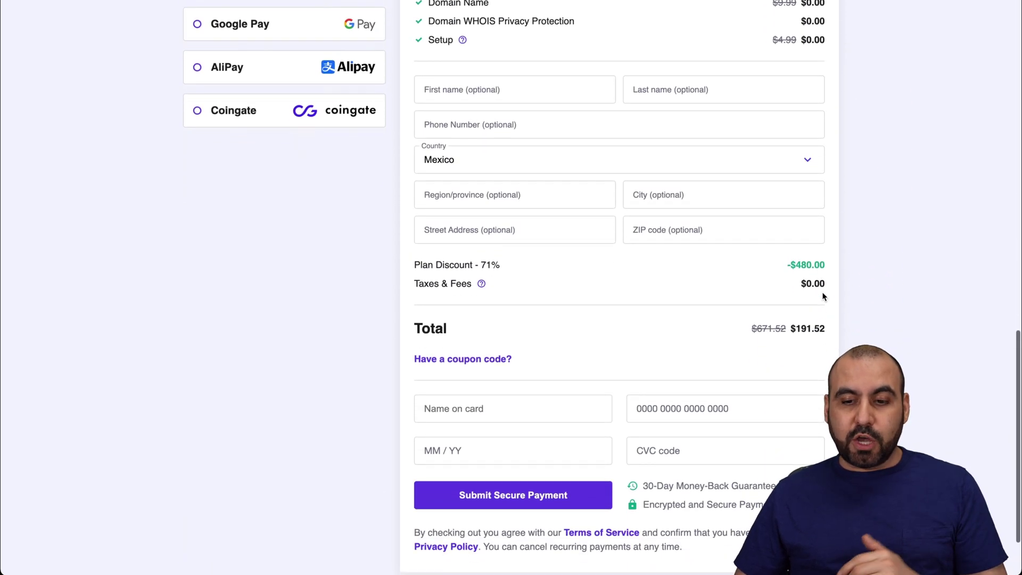
scroll(822, 293, down, 1)
scroll(804, 277, down, 1)
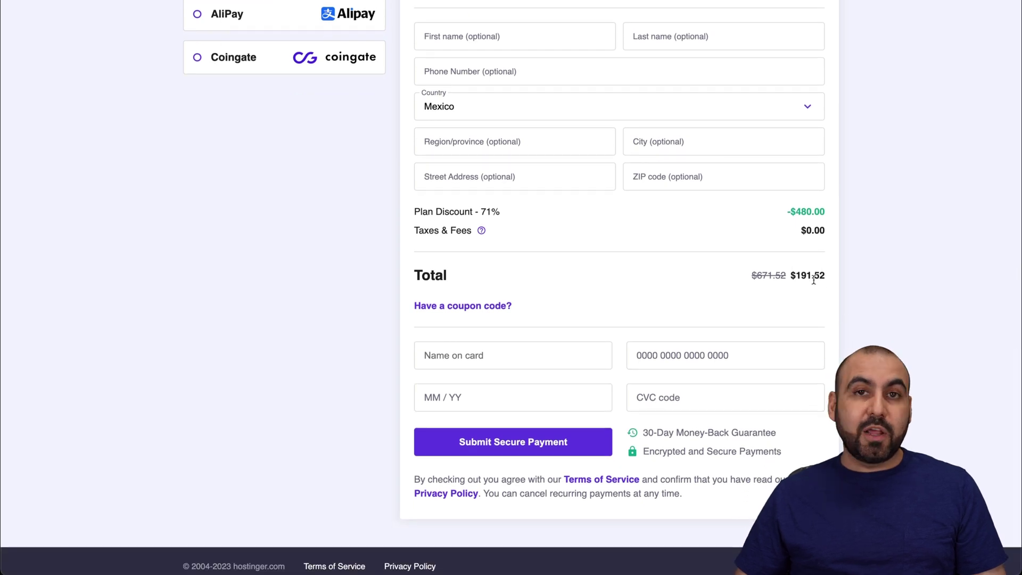
click(489, 309)
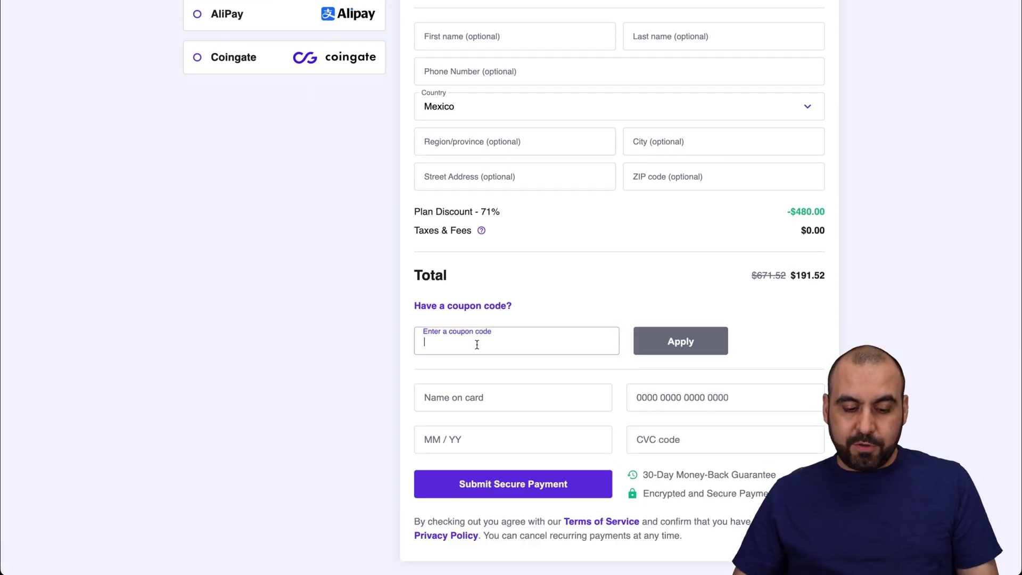
- Apply coupon SAASMASTER for a 74% discount and a $172.37 total
text(SAASMASTER)
click(681, 341)
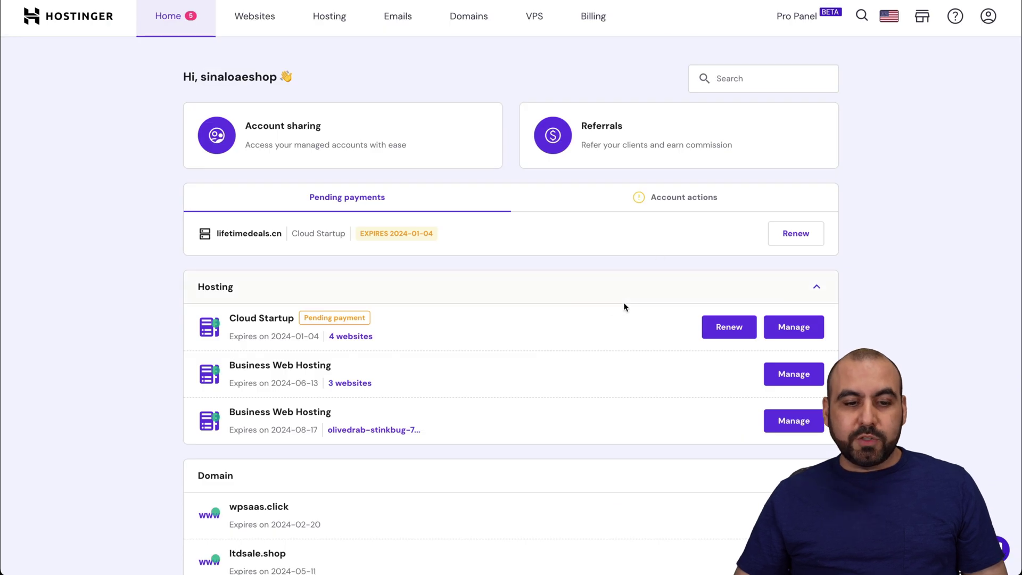
- Confirm in ltdsale.shop's DNS / Nameservers settings that it still uses dns-parking.com
scroll(625, 303, down, 2)
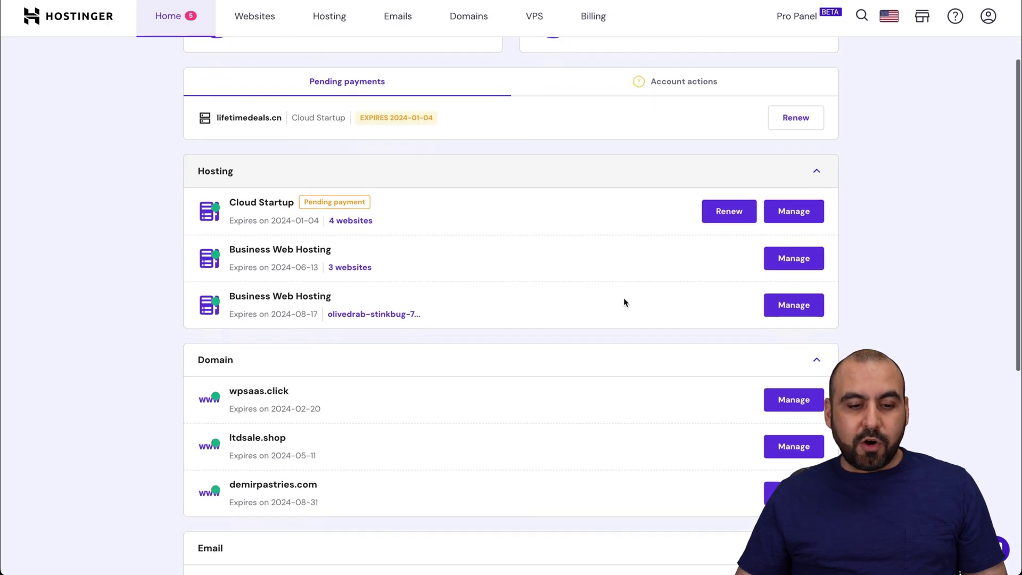
scroll(625, 301, down, 2)
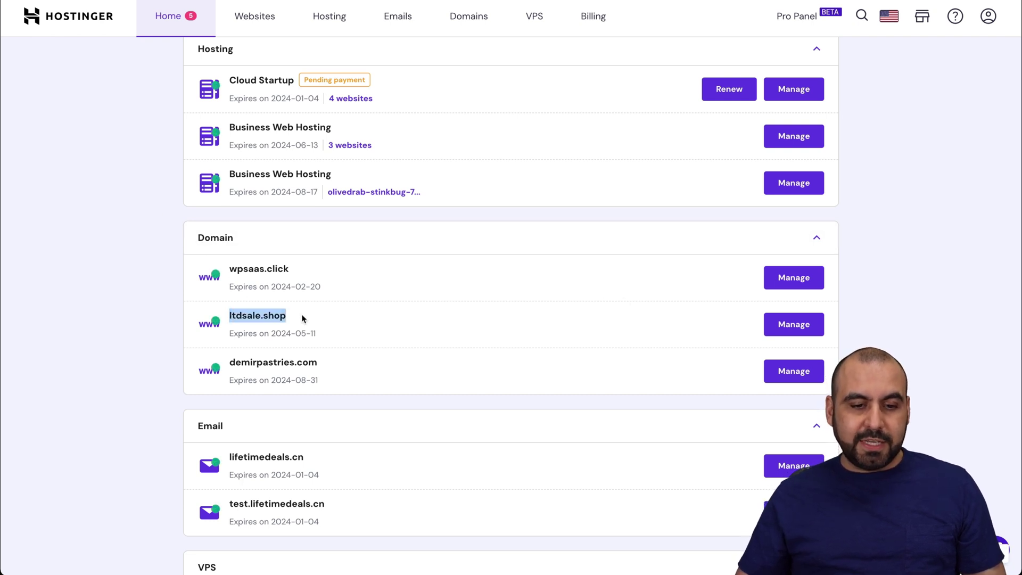
click(799, 324)
scroll(654, 347, down, 2)
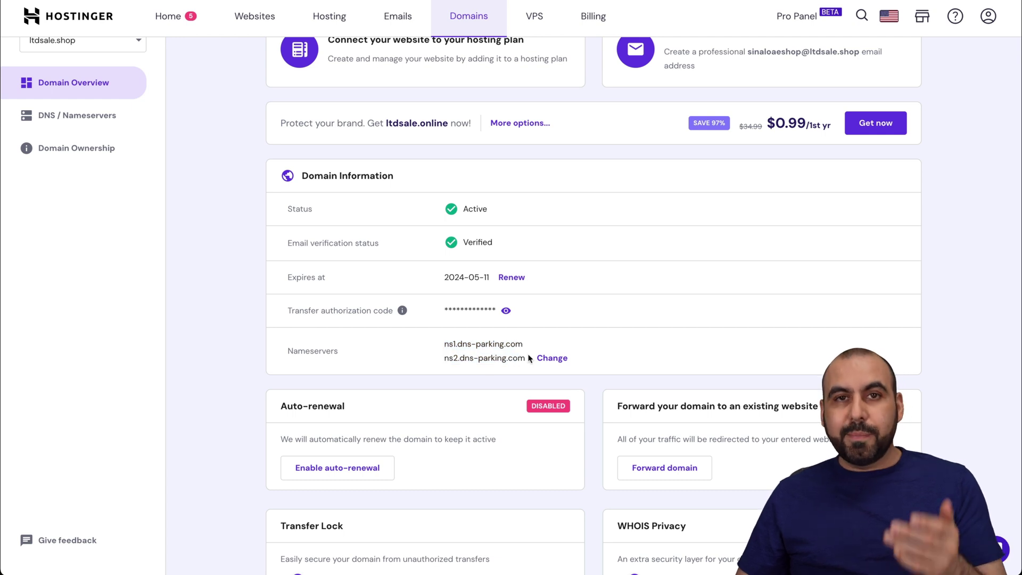
click(75, 116)
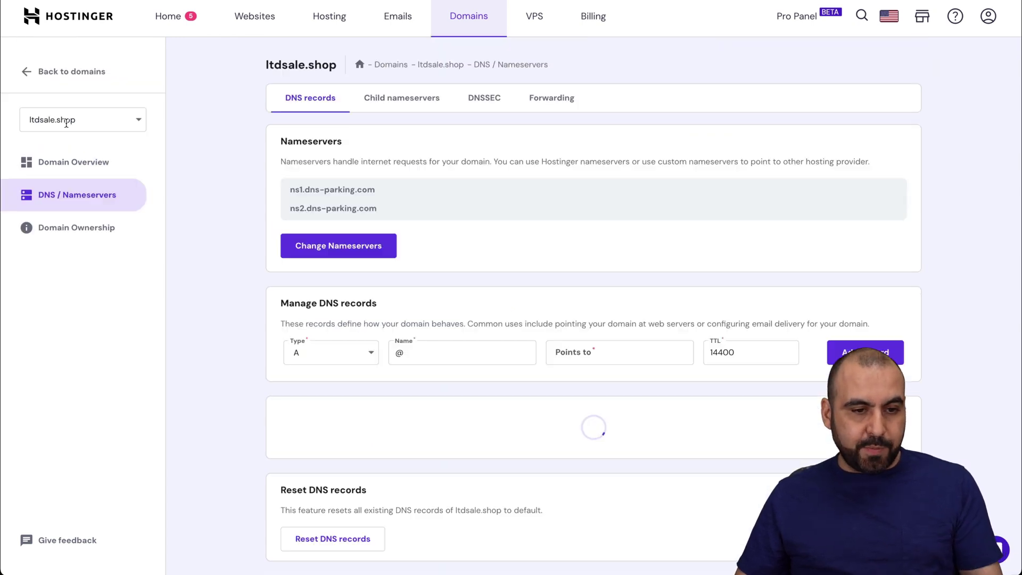
scroll(549, 418, down, 3)
scroll(549, 418, up, 3)
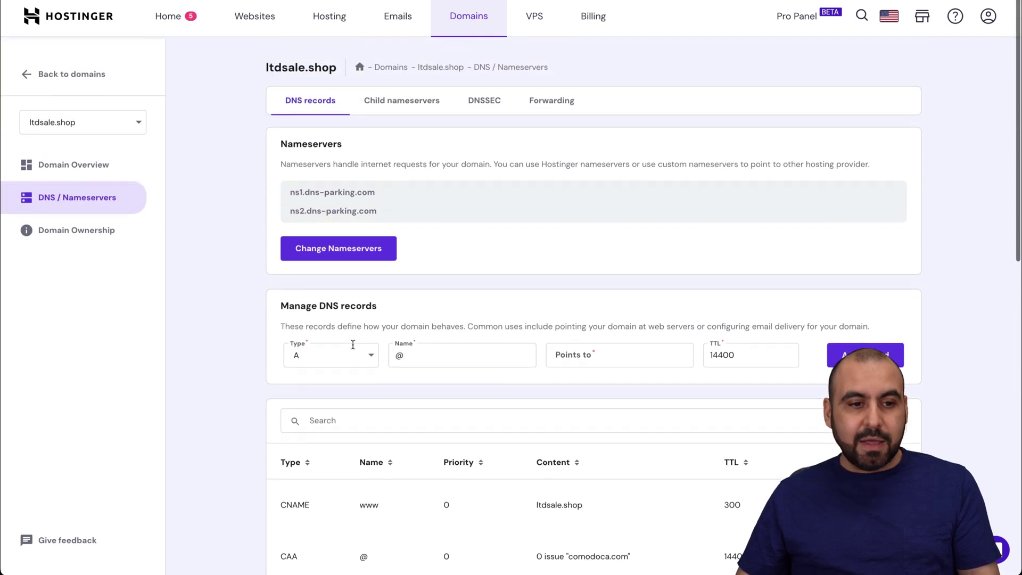
click(73, 161)
scroll(545, 415, down, 2)
scroll(545, 415, down, 1)
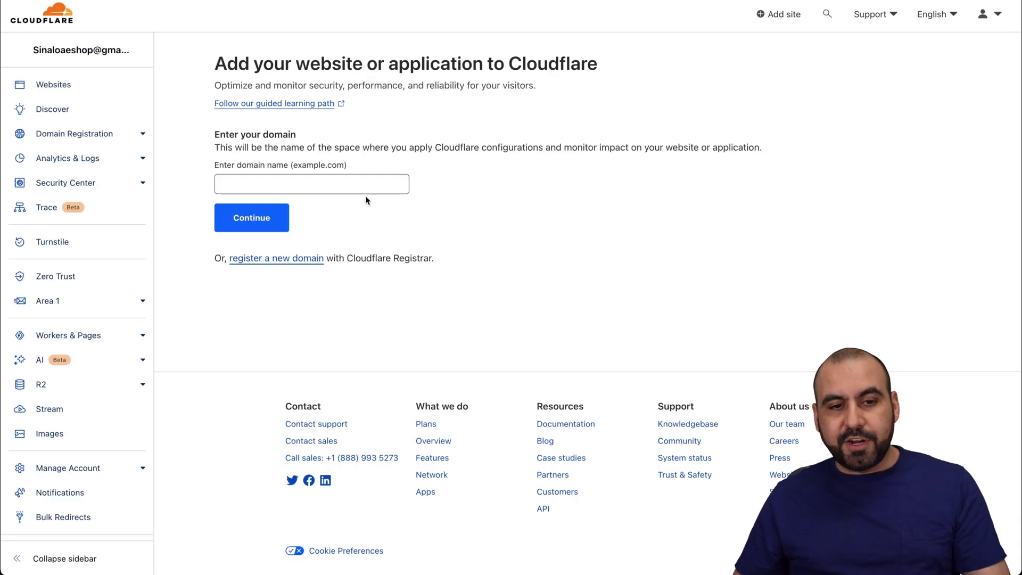
- Add ltdsale.shop to Cloudflare on the Free plan and scan its DNS
click(263, 181)
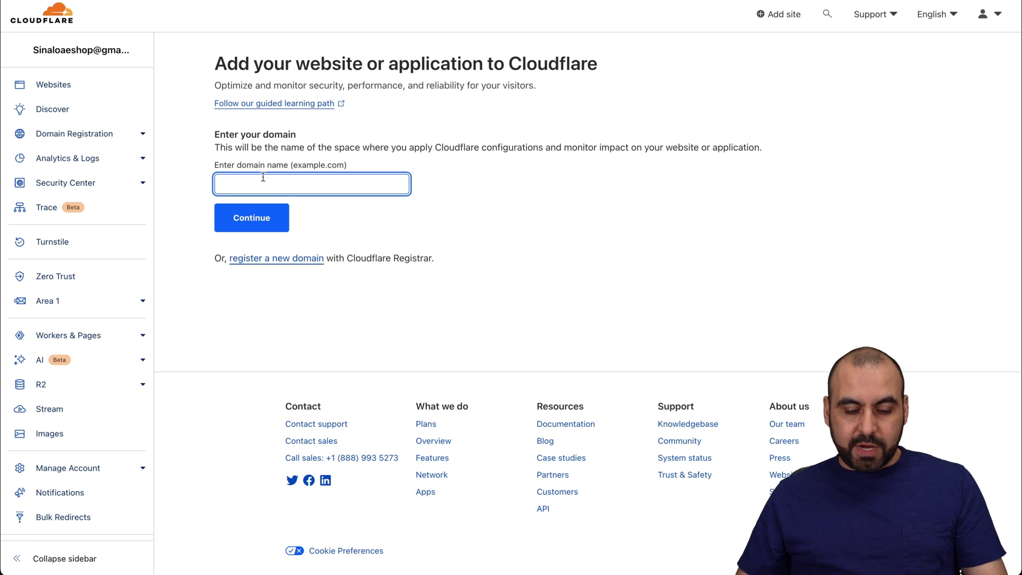
text(ltdsale.shop)
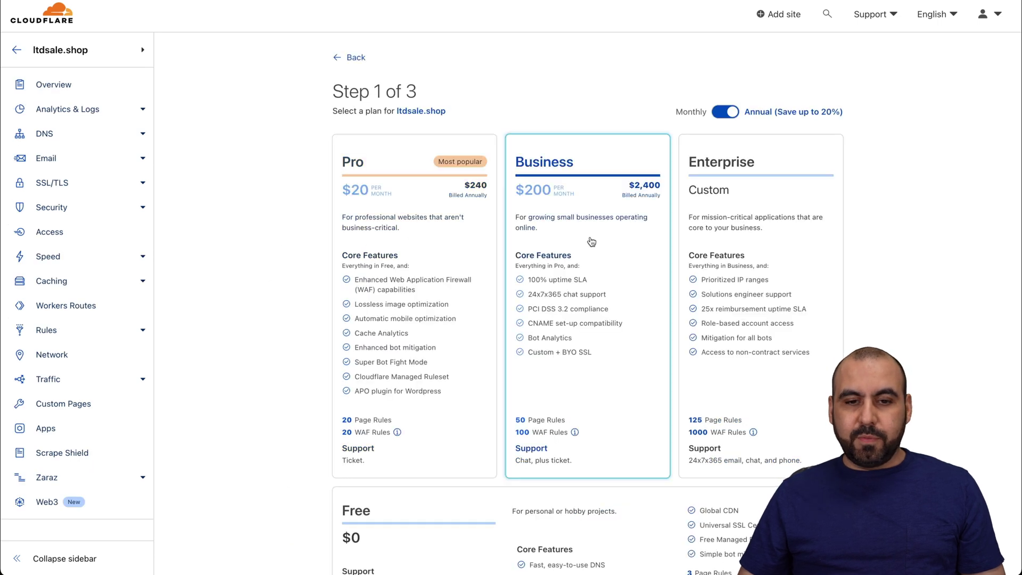
scroll(559, 298, down, 3)
scroll(501, 363, down, 1)
click(501, 363)
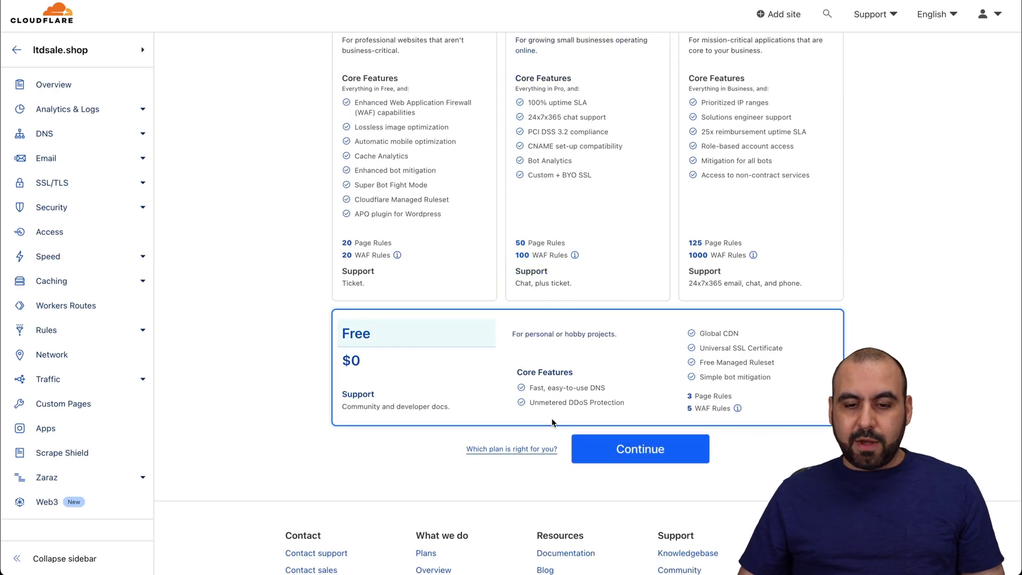
click(622, 450)
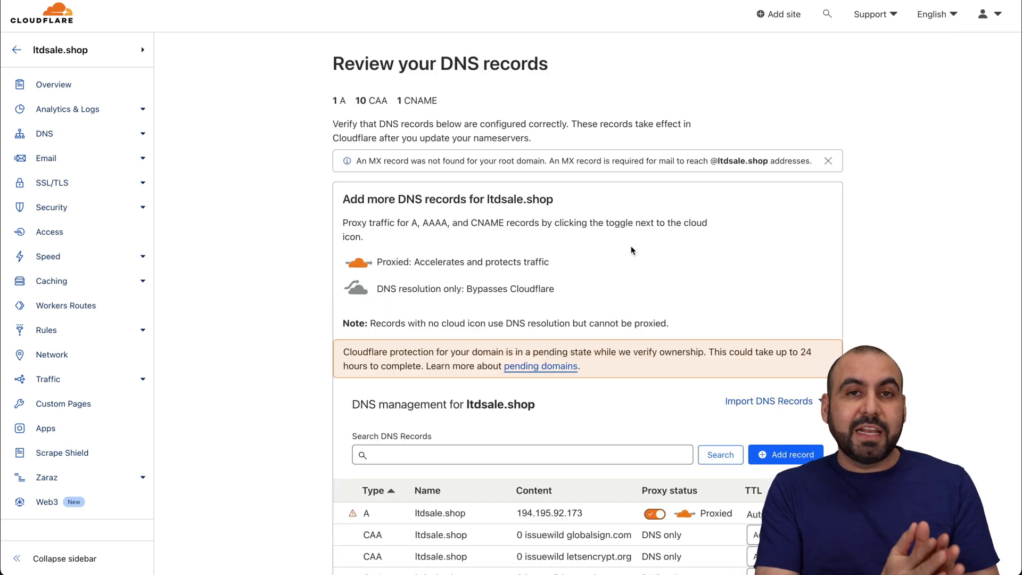
- Accept the scanned A, CAA and CNAME records and get the elliot/sue nameserver instructions
scroll(632, 250, down, 5)
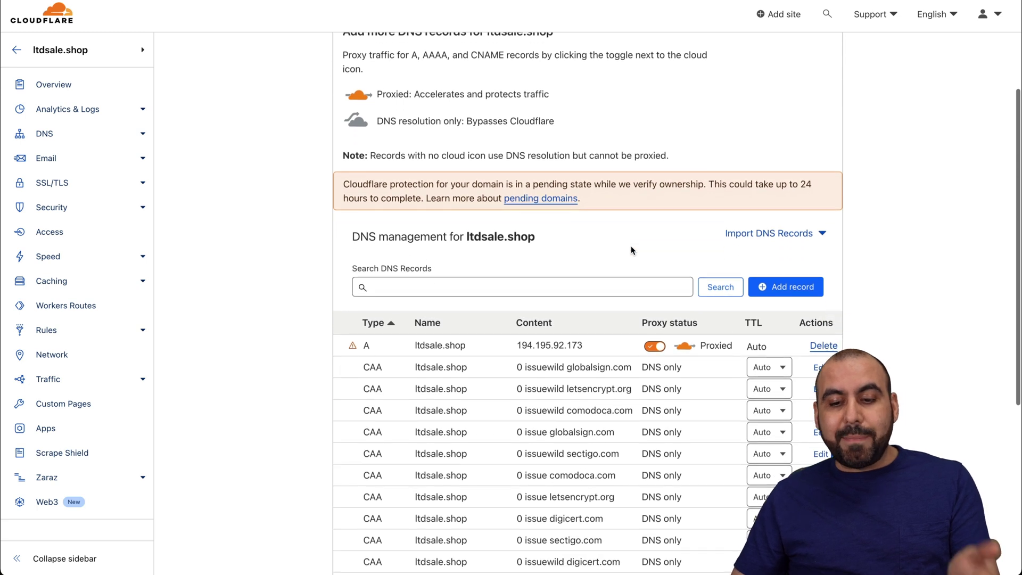
scroll(632, 251, down, 2)
scroll(601, 277, up, 1)
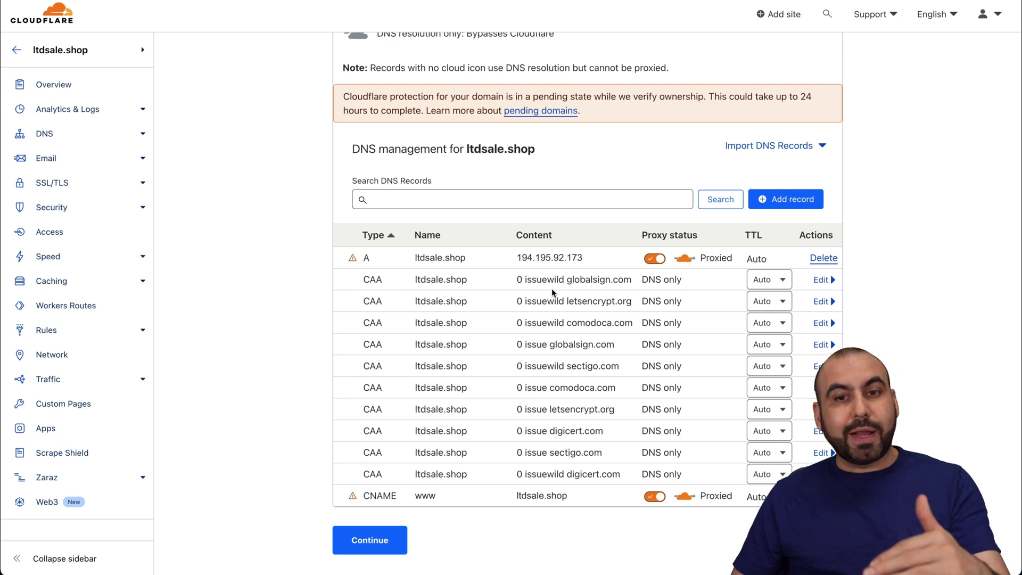
scroll(553, 291, up, 2)
scroll(552, 289, down, 5)
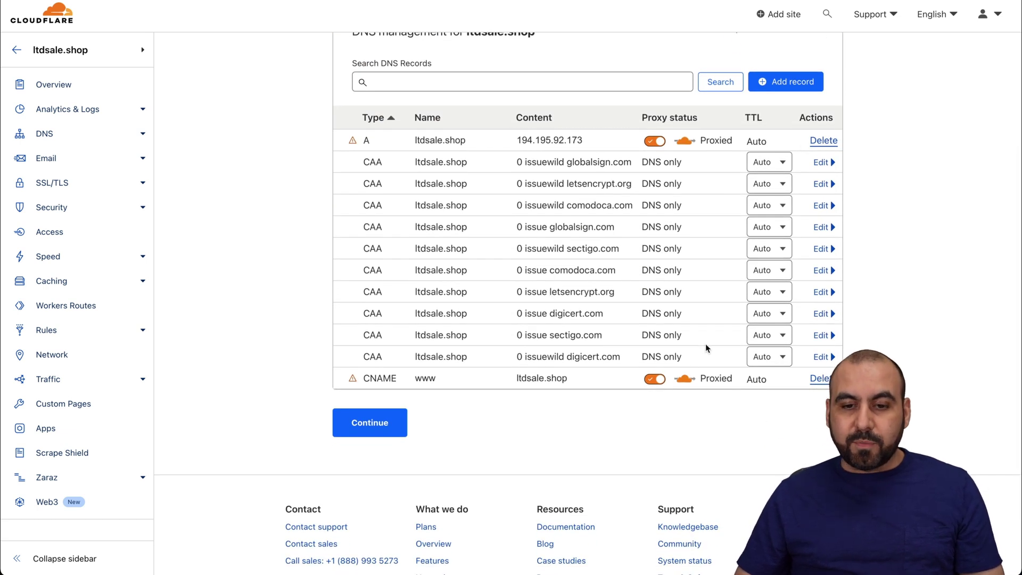
click(358, 435)
scroll(506, 389, down, 2)
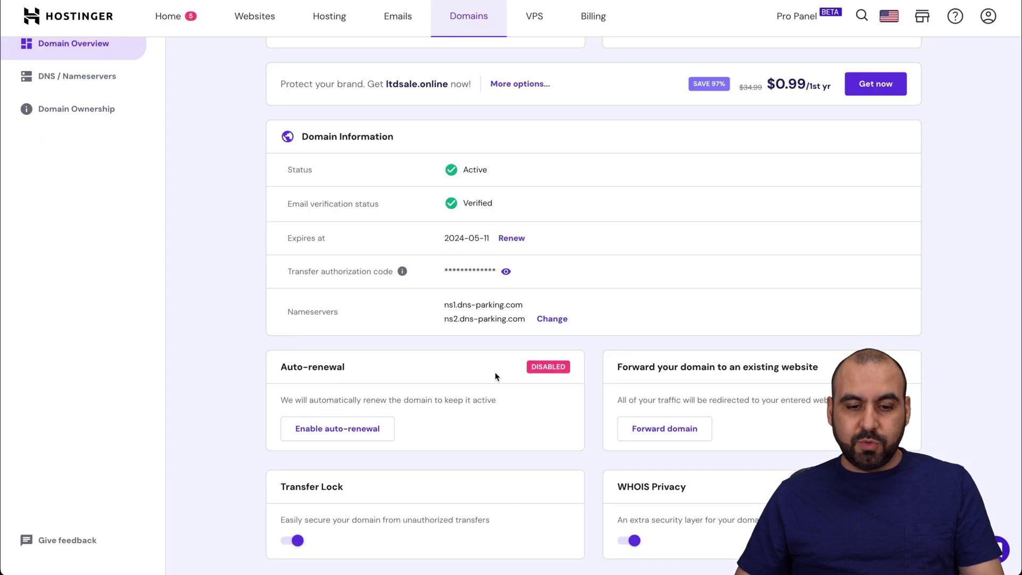
scroll(495, 376, down, 1)
- Save elliot.ns.cloudflare.com and sue.ns.cloudflare.com as ltdsale.shop's nameservers in Hostinger
click(551, 305)
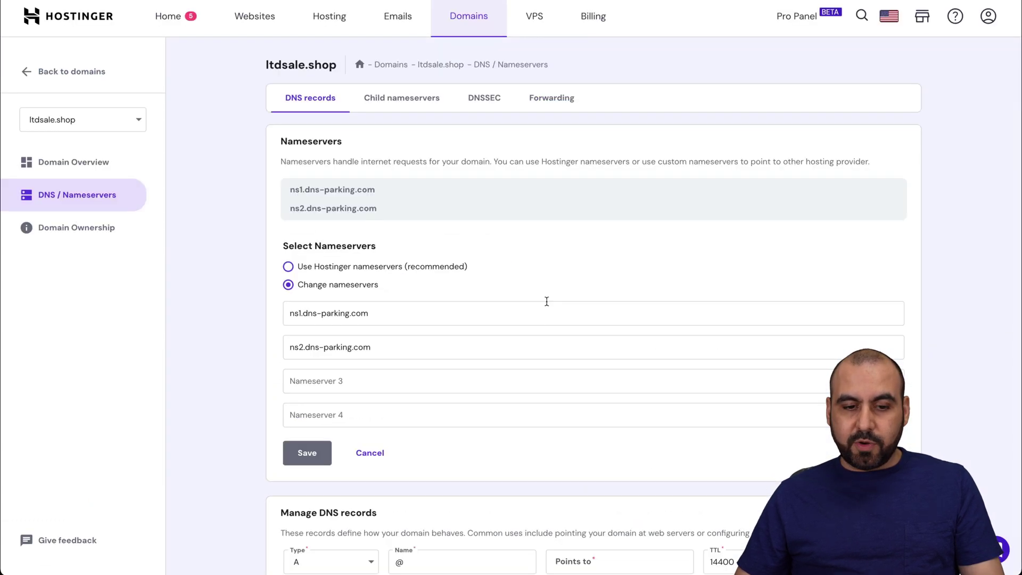
triple_click(392, 316)
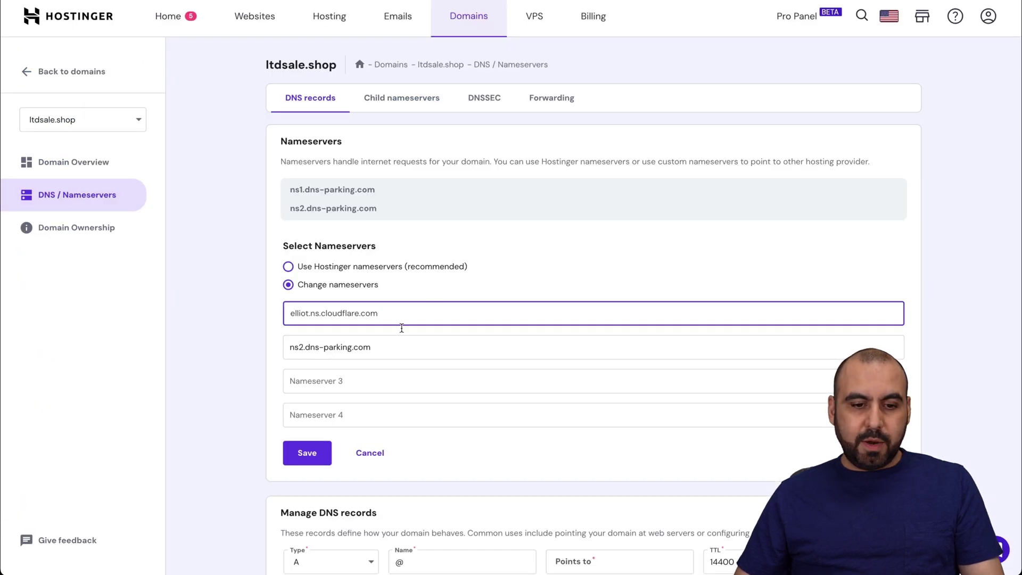
double_click(370, 349)
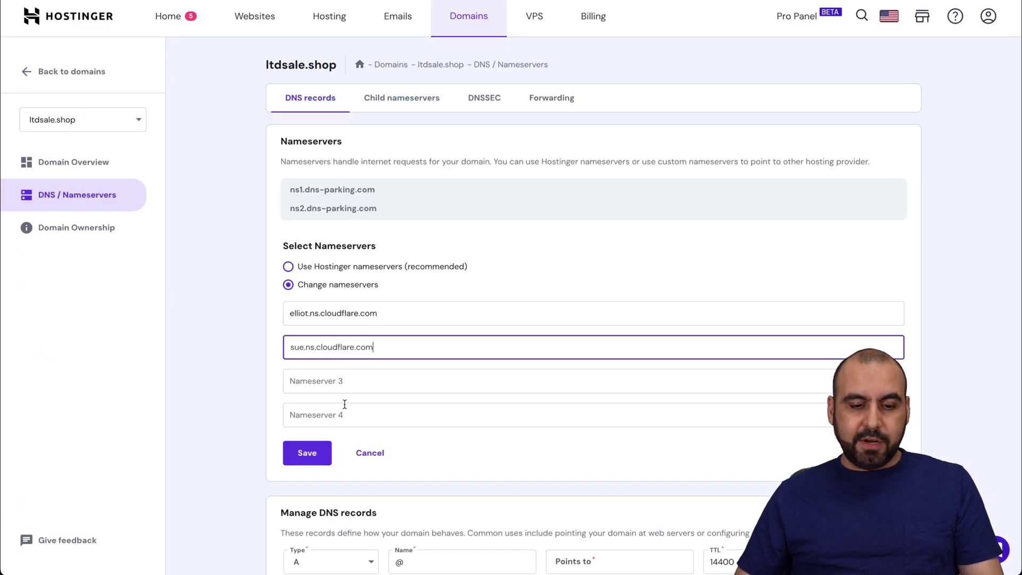
click(311, 474)
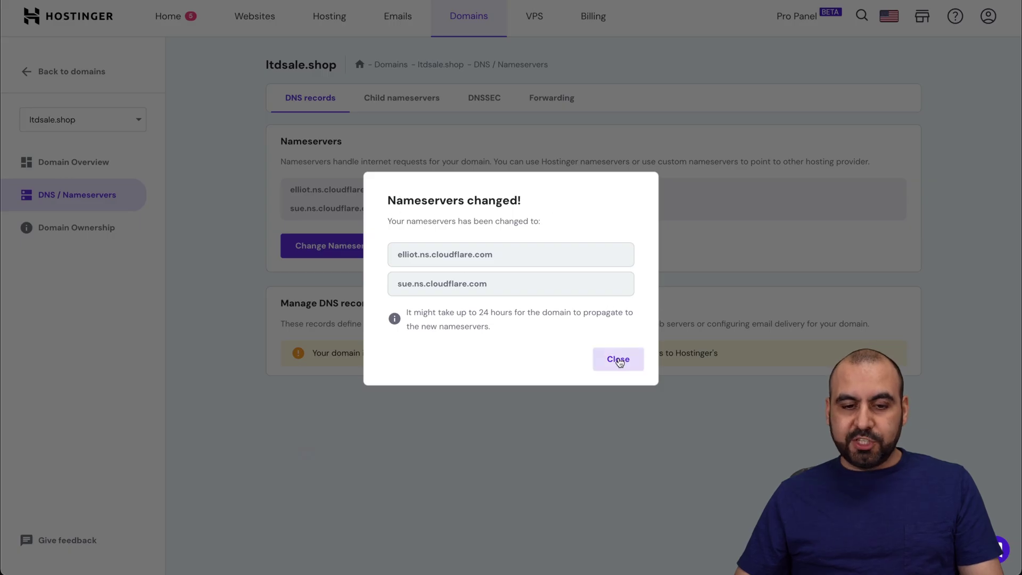
click(619, 360)
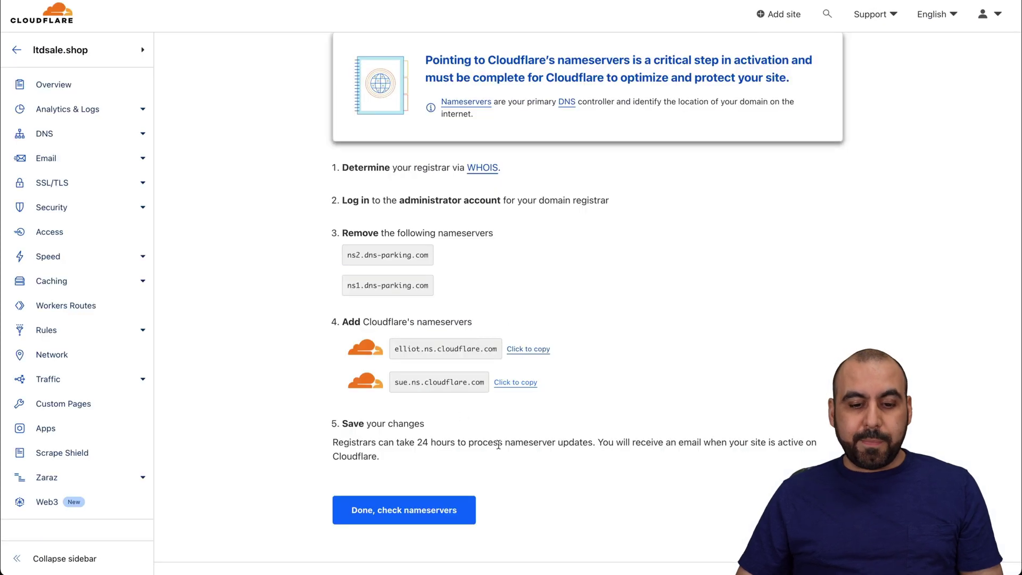
- Mark the nameserver change done and defer the Quick Start Guide on ltdsale.shop's overview
click(428, 511)
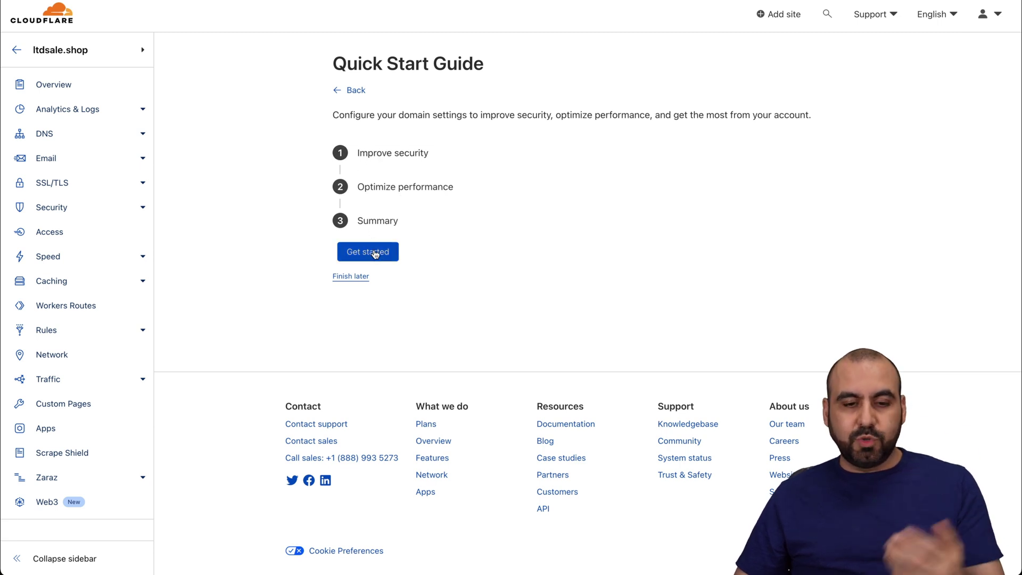
click(351, 280)
scroll(530, 389, down, 4)
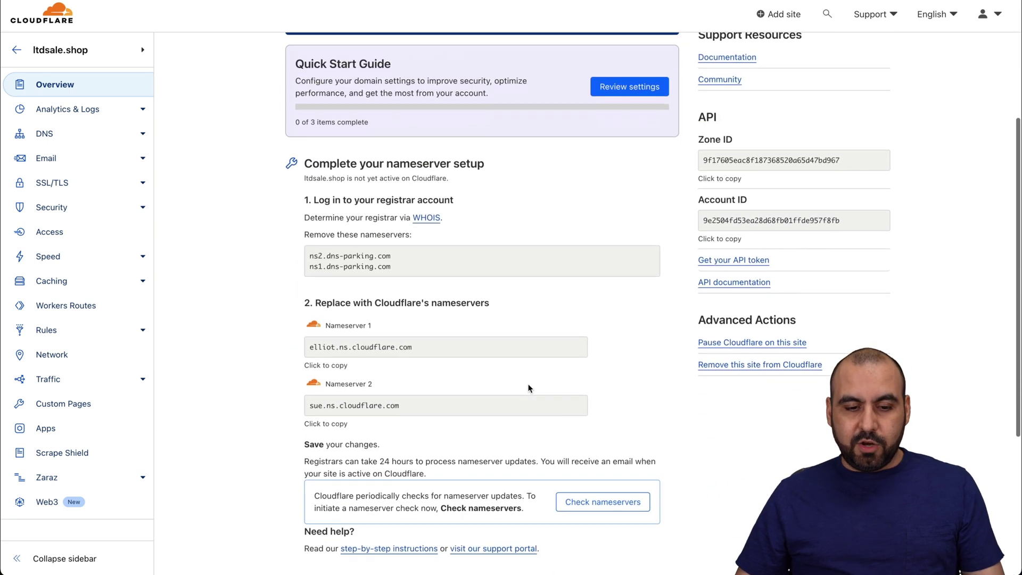
scroll(530, 388, down, 3)
scroll(530, 388, up, 4)
scroll(529, 388, up, 4)
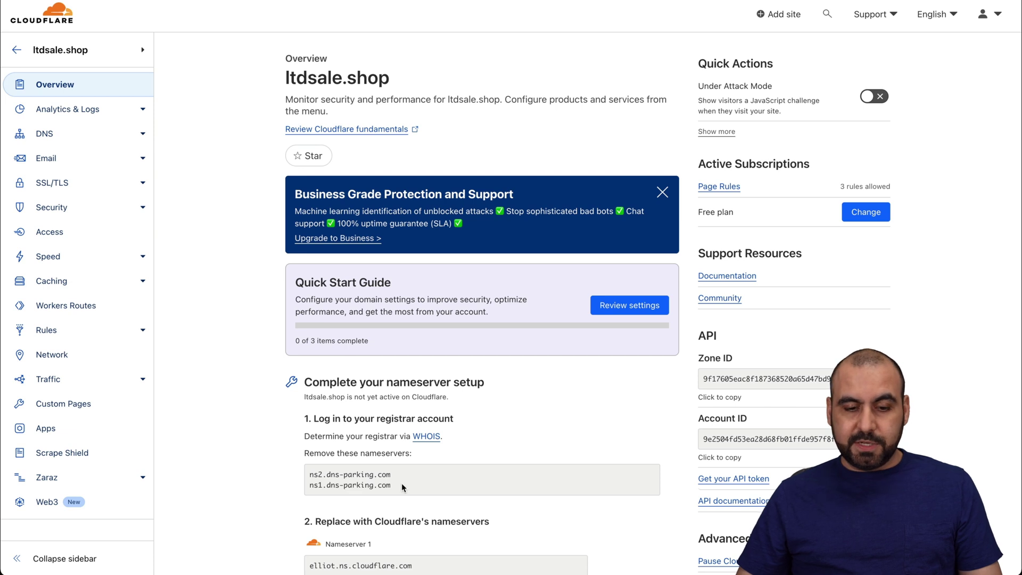
scroll(402, 484, down, 1)
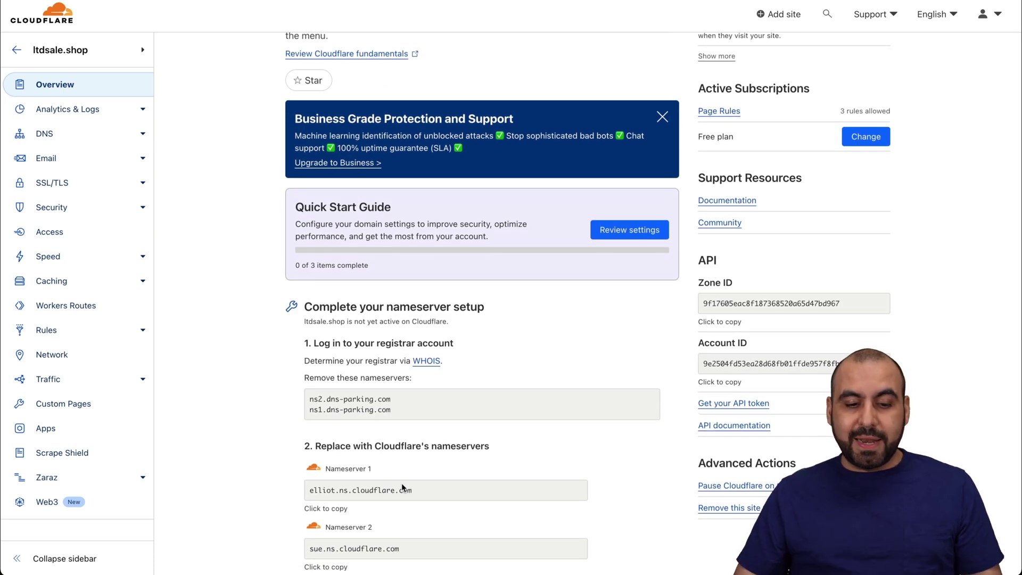
- Show ltdsale.shop's DNS Records list, closing the Add record form without adding anything
click(65, 135)
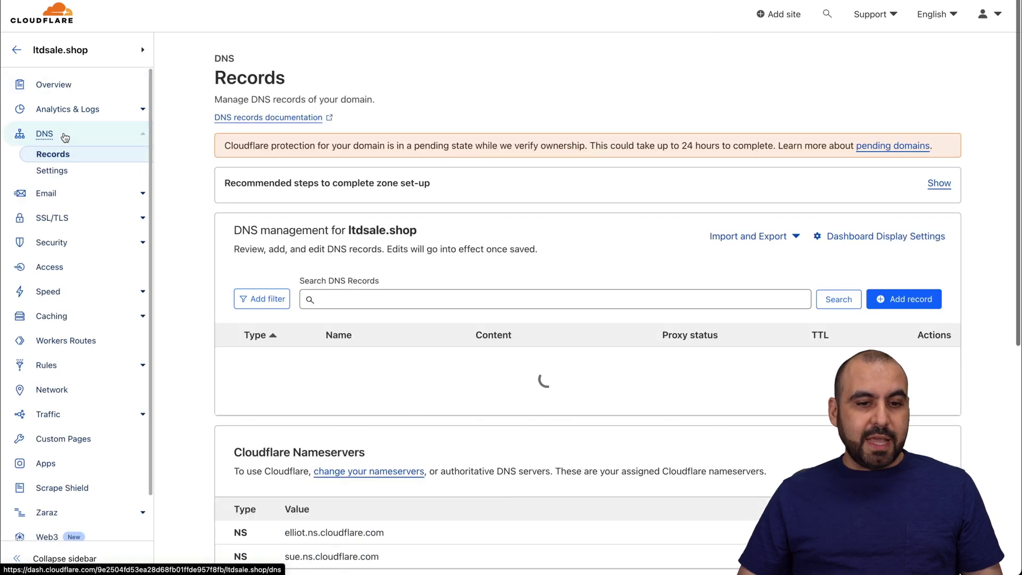
scroll(414, 302, down, 2)
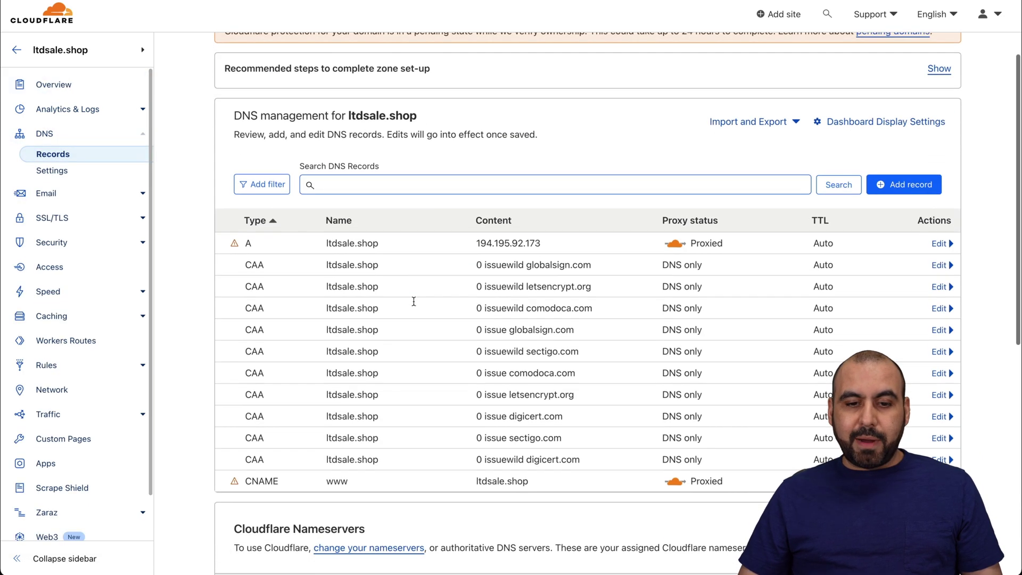
click(898, 191)
click(879, 419)
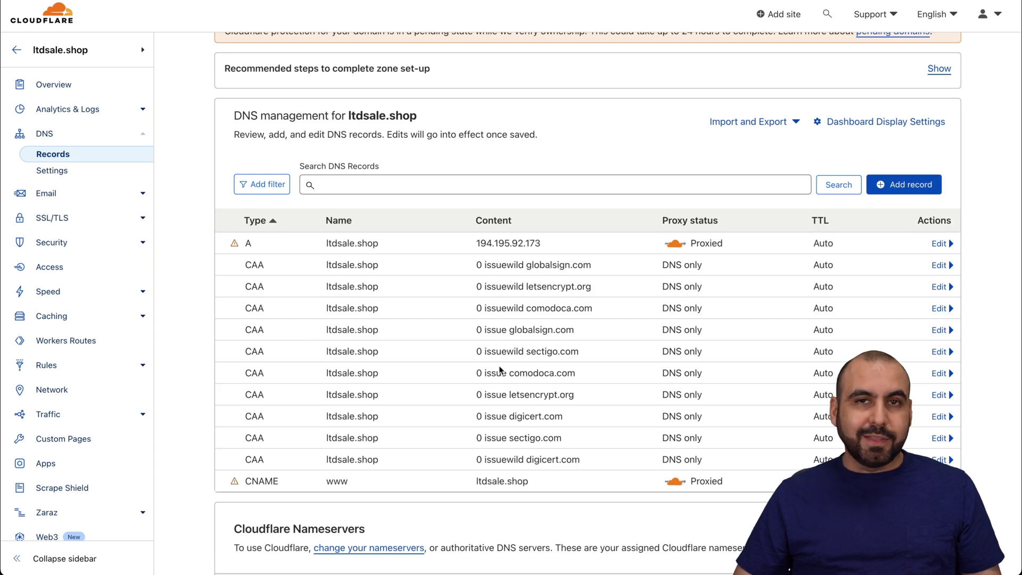
scroll(506, 378, up, 3)
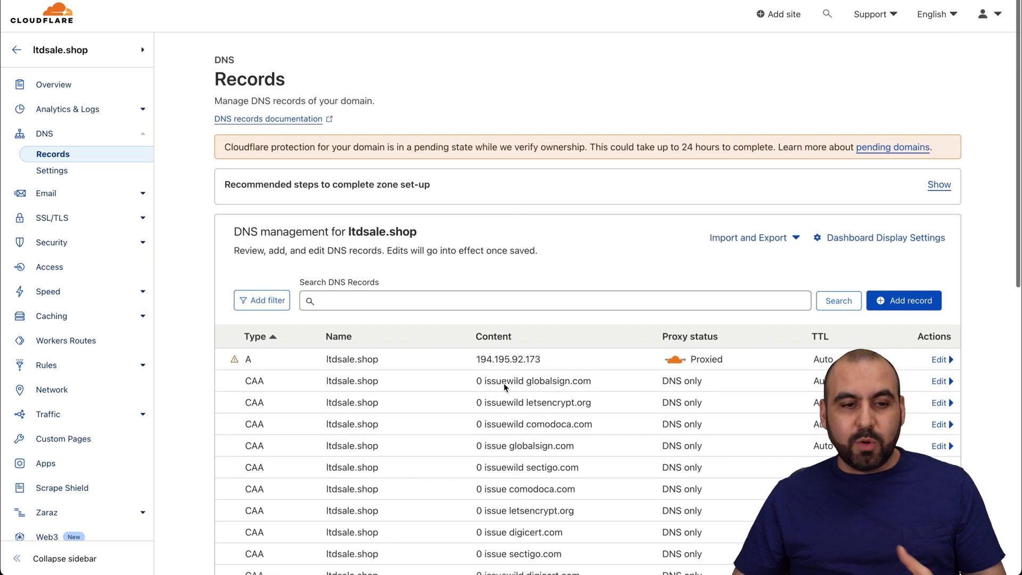